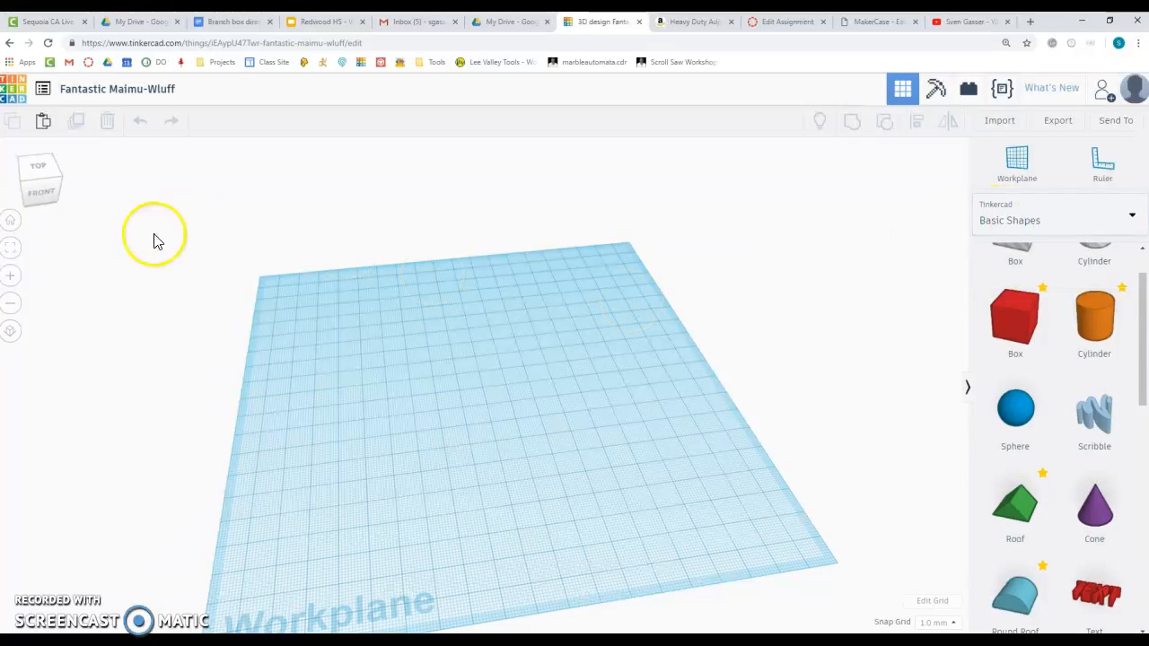
Place a Useful Gear from page 2 of all shape generators on the workplane, viewed from the top in orthographic projection
left_click(1065, 220)
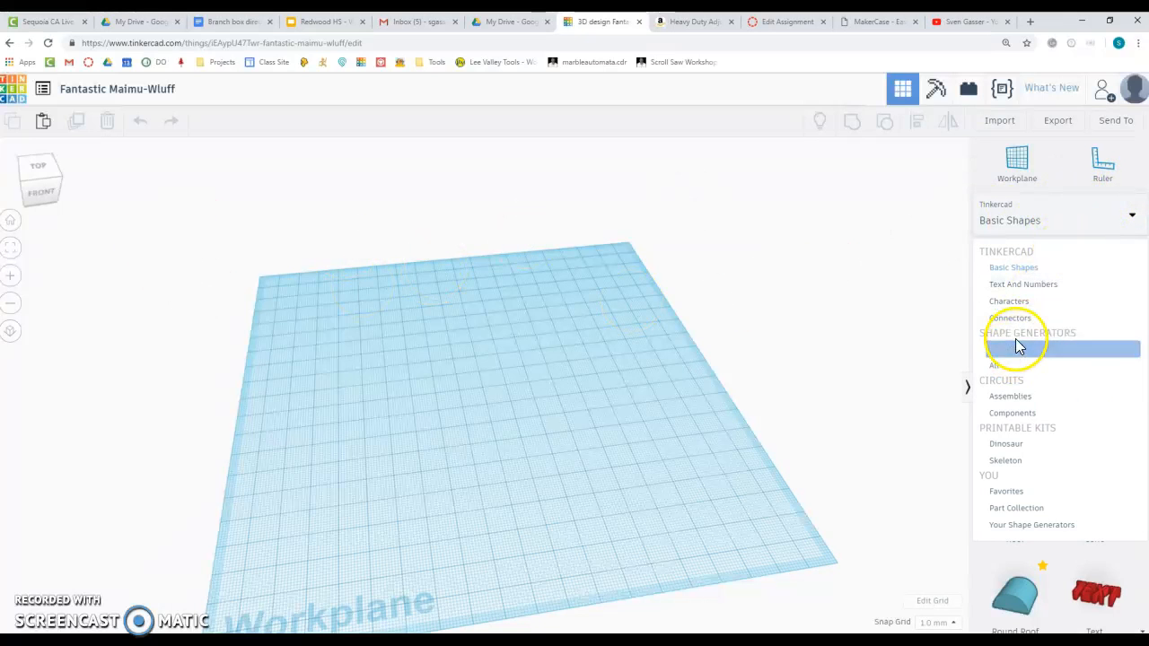
left_click(993, 364)
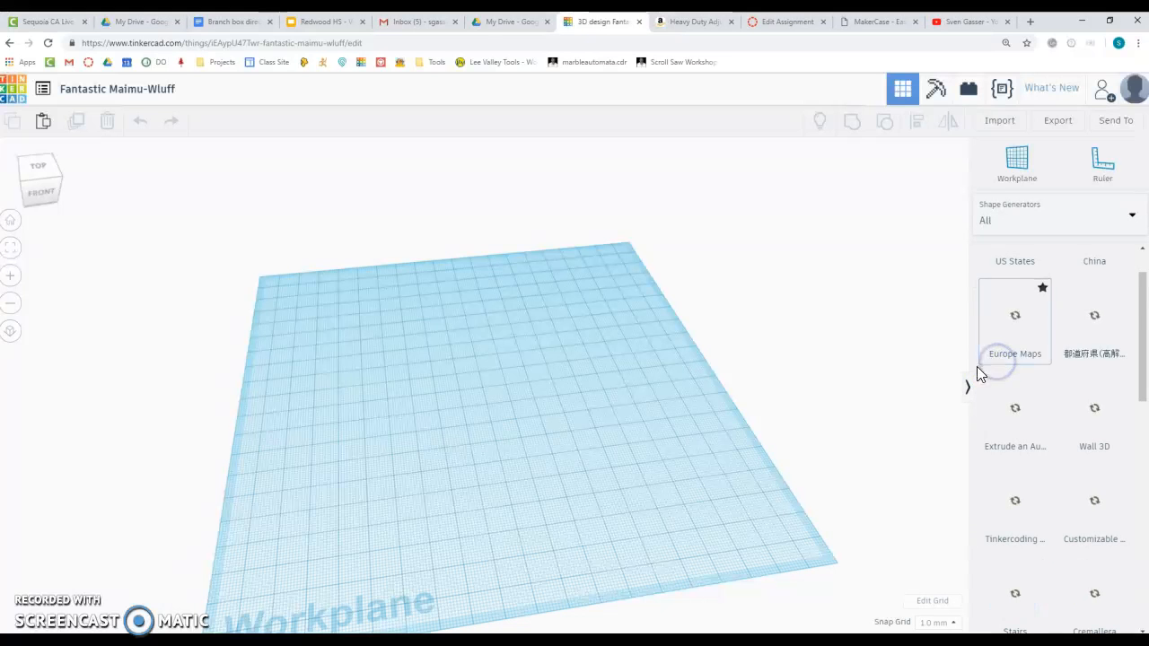
left_click_drag(1144, 302, 1139, 538)
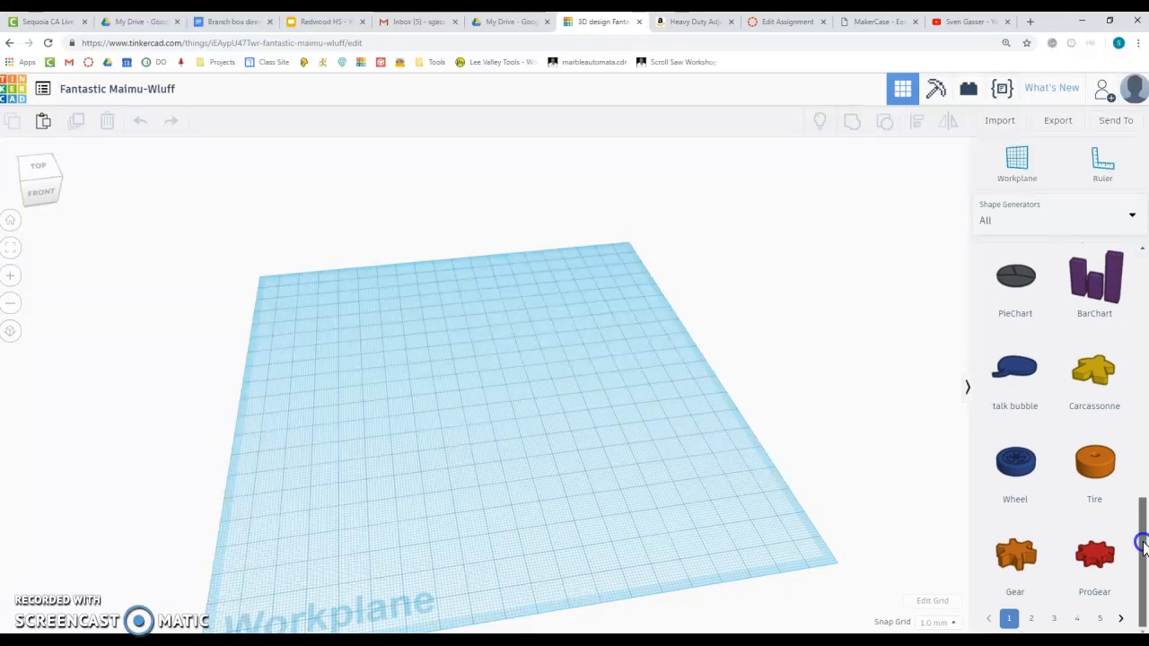
left_click(1031, 619)
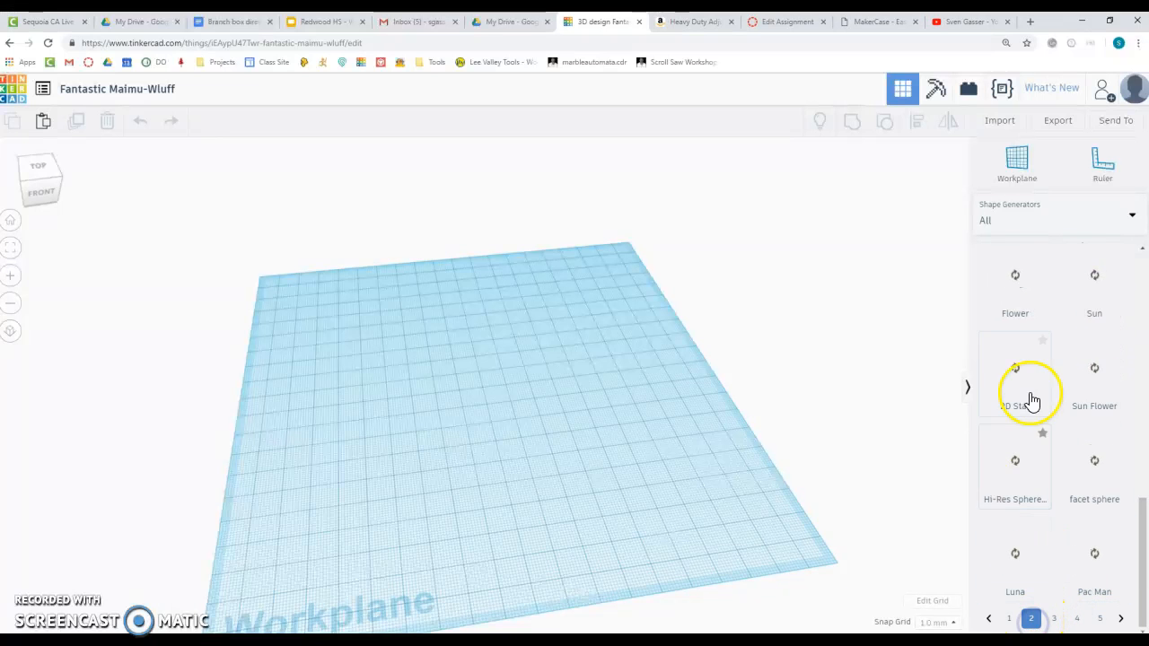
left_click_drag(1145, 530, 1138, 249)
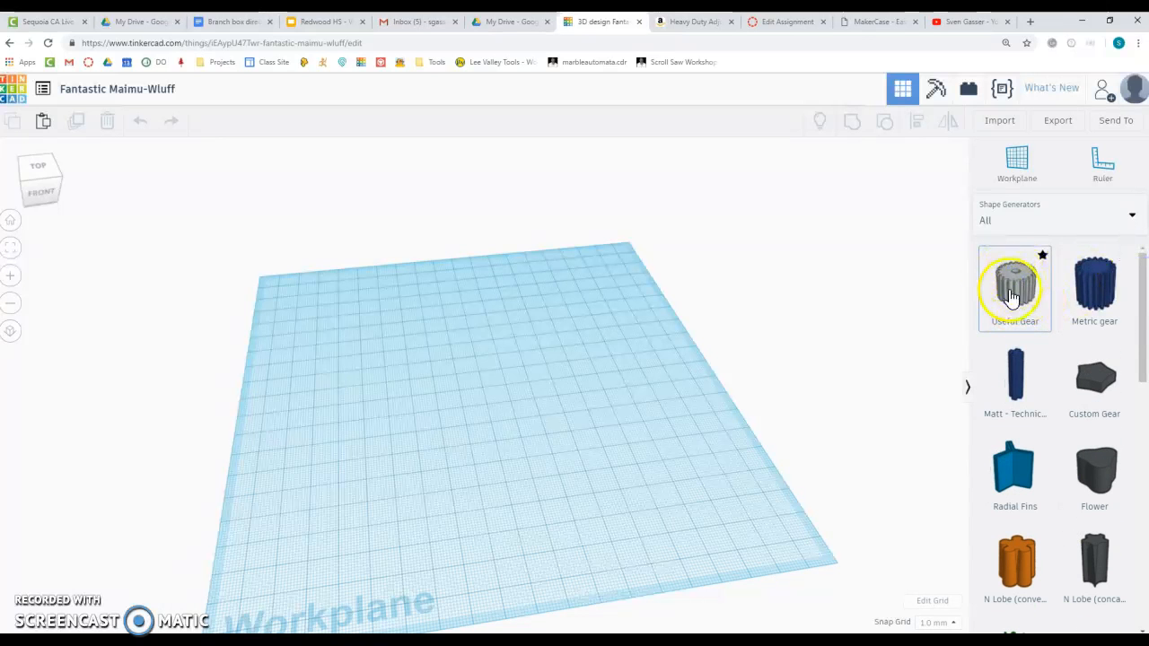
left_click_drag(1022, 283, 485, 412)
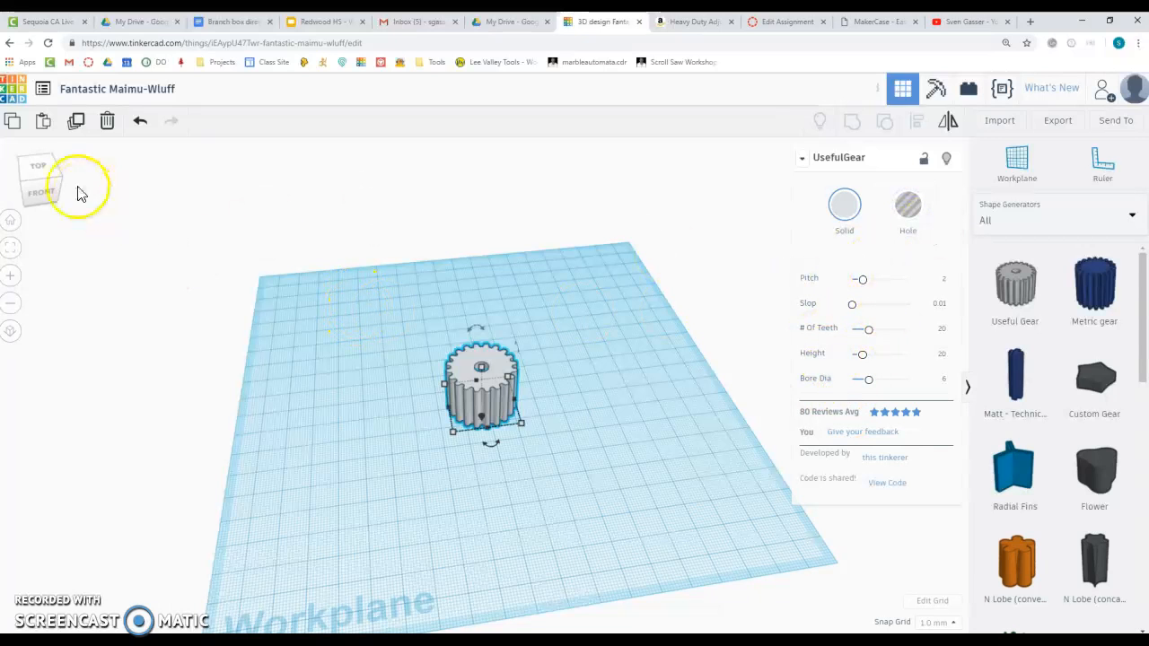
left_click(36, 171)
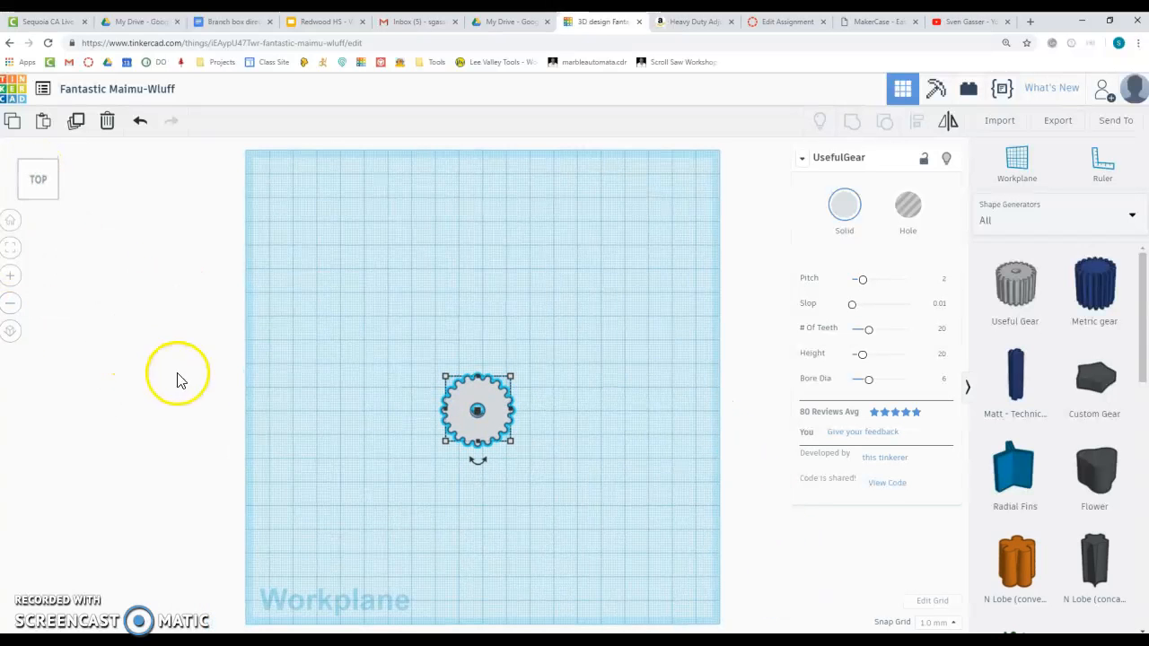
left_click(11, 332)
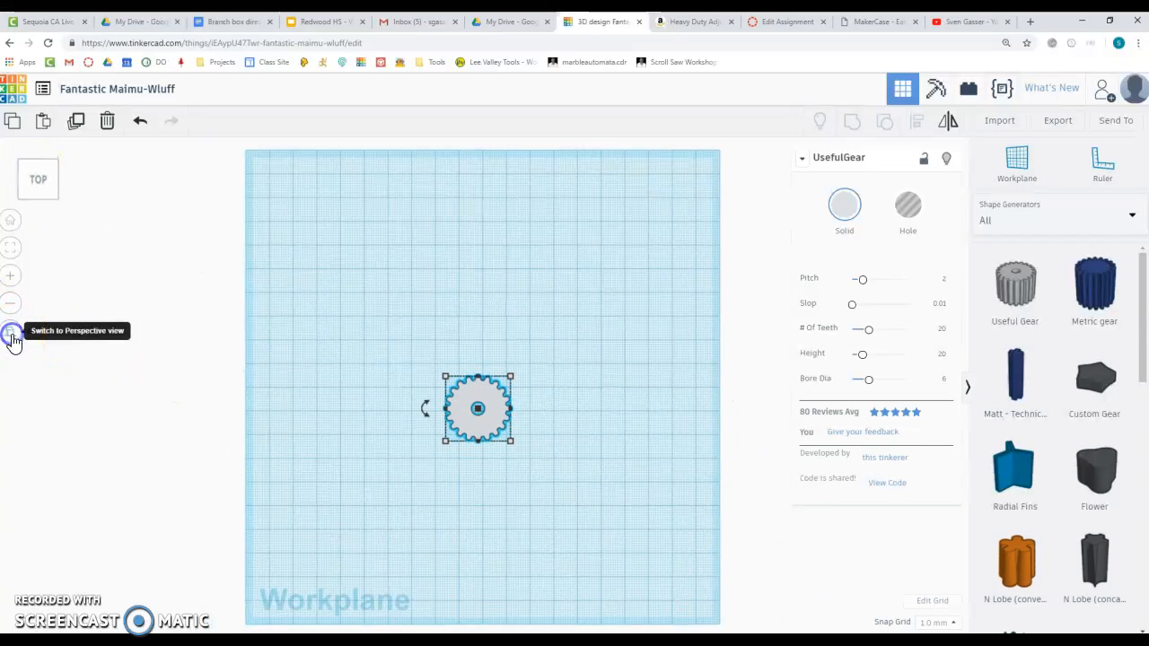
Try stretching the gear by its corner to about 89 by 68 mm and positioning a pasted copy beneath it
left_click_drag(489, 422, 463, 367)
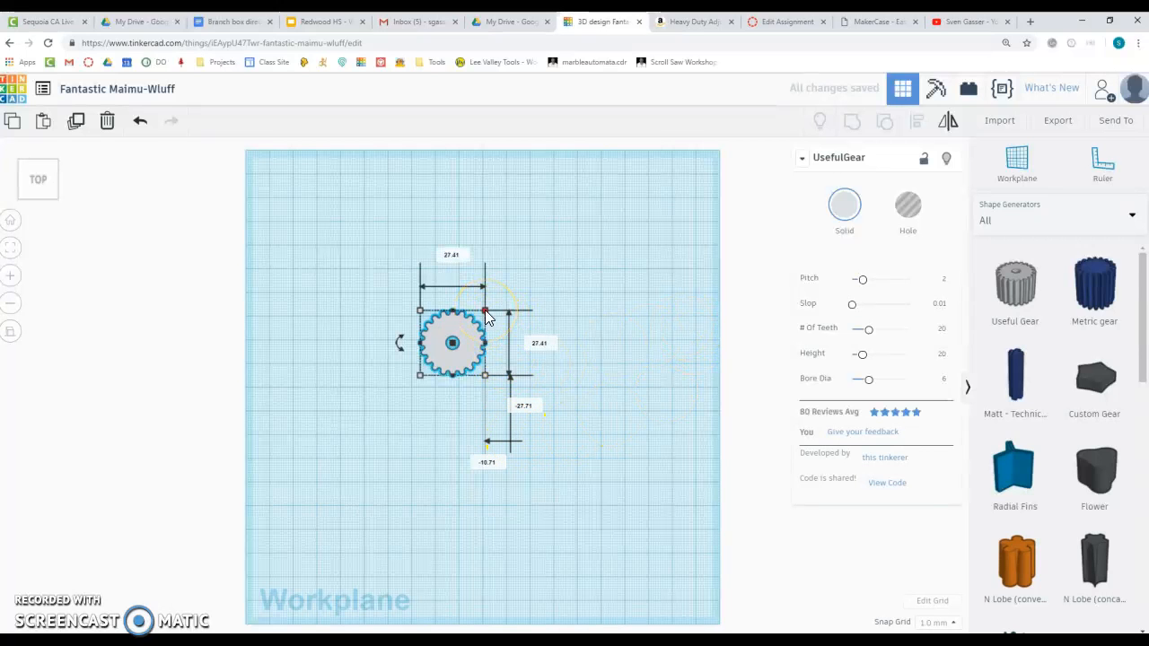
left_click_drag(485, 315, 632, 213)
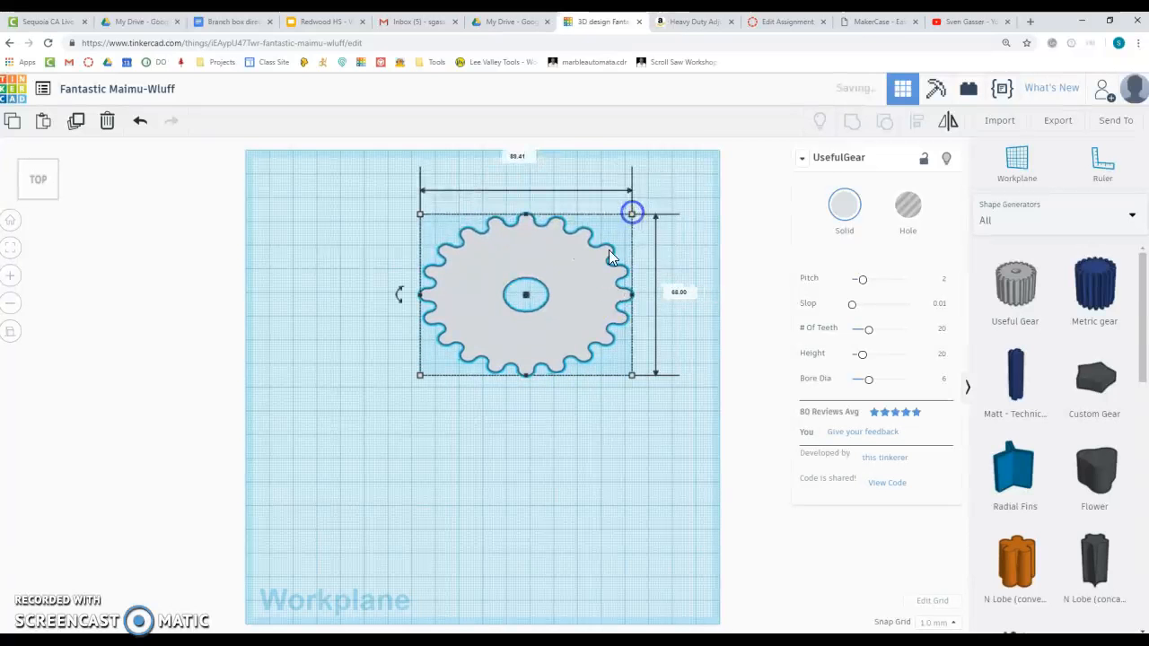
key("ctrl+c")
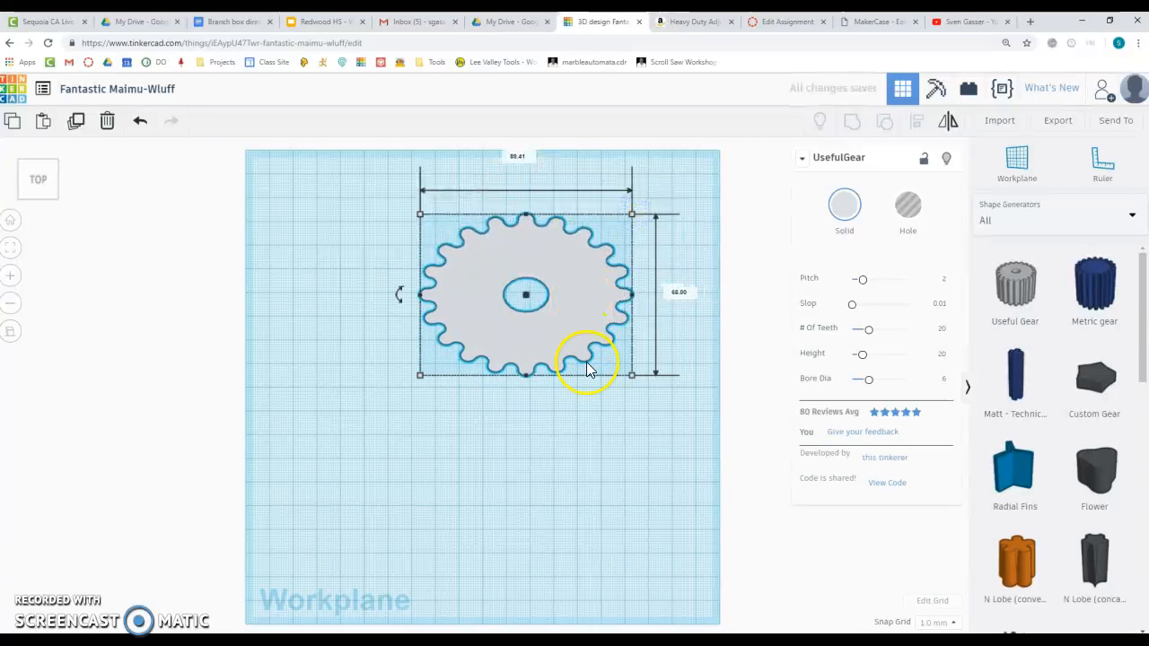
key("ctrl+v")
left_click_drag(638, 332, 547, 480)
left_click_drag(664, 546, 527, 456)
Delete both stretched gears and place a fresh Useful Gear near the middle of the workplane
key("Delete")
left_click(528, 346)
key("Delete")
left_click_drag(1016, 290, 459, 321)
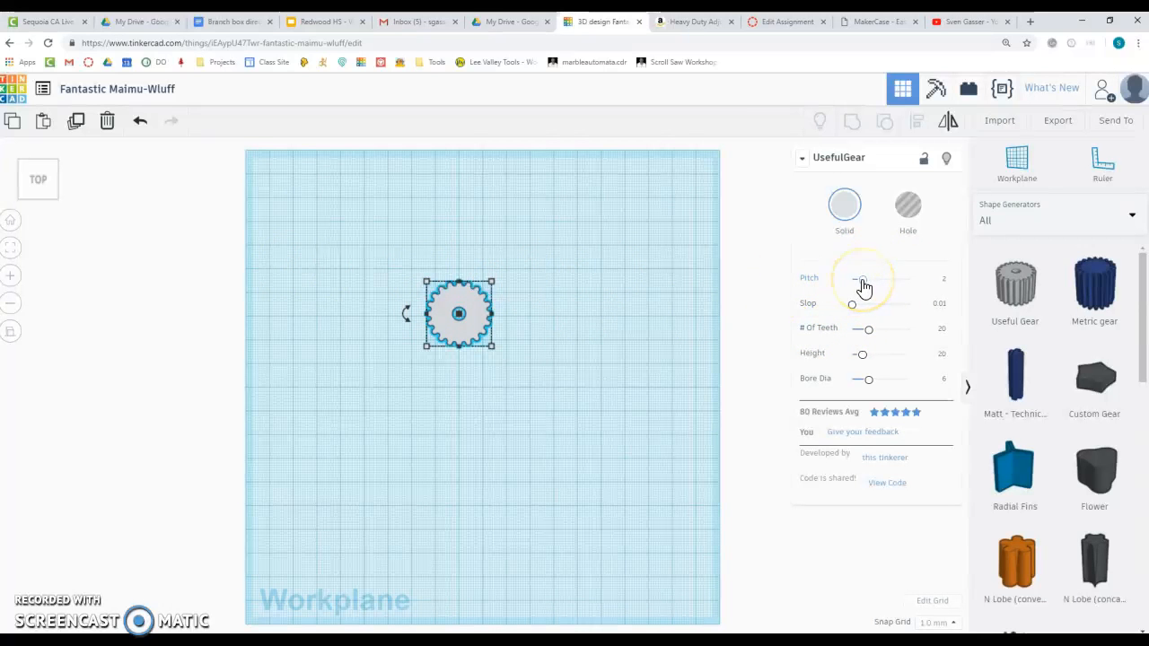
Set the new gear's pitch to 4 and its number of teeth to 13
left_click_drag(862, 285, 942, 287)
left_click(944, 279)
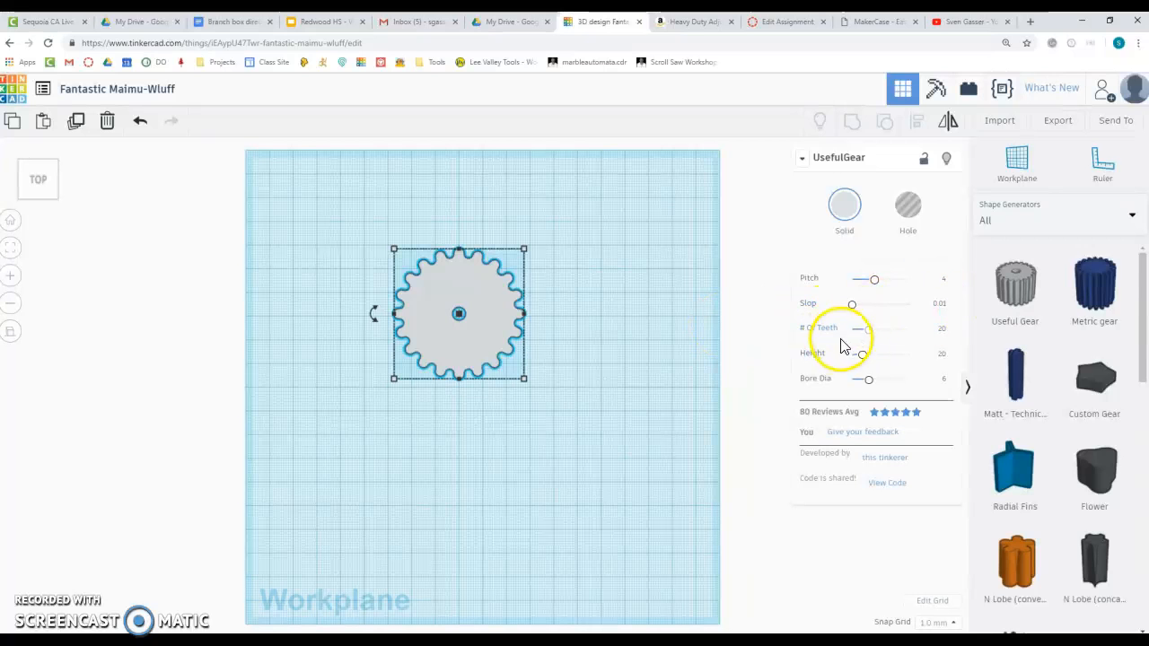
left_click_drag(869, 332, 863, 334)
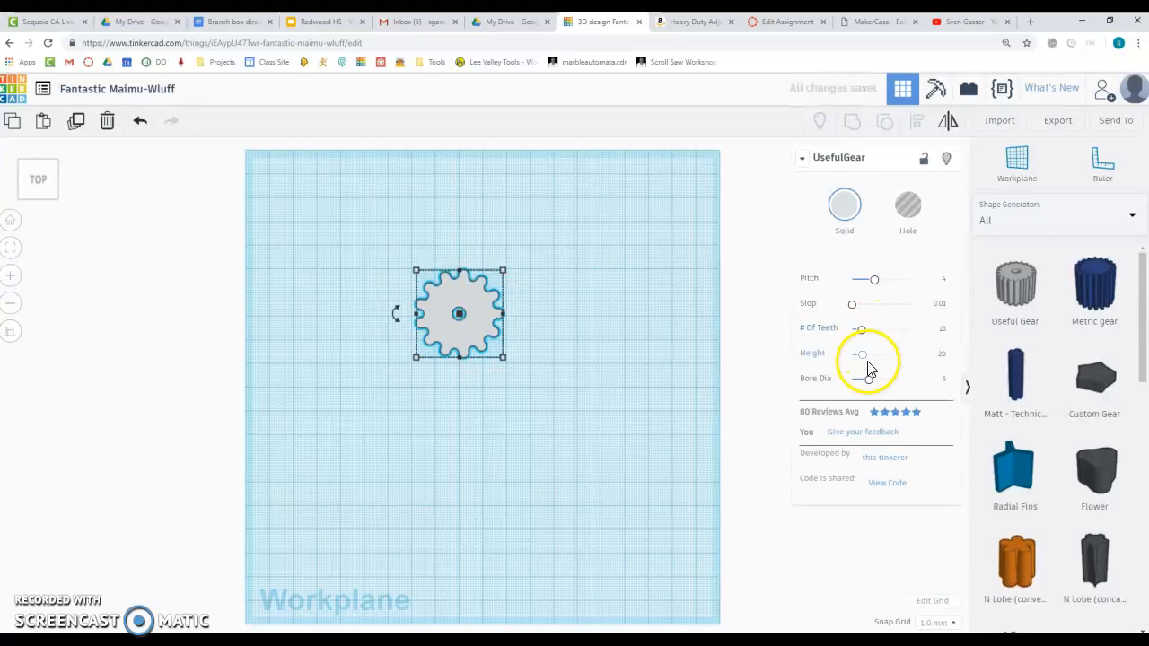
Set the 13-tooth gear's height to 35.71 and return to the top view
left_click_drag(865, 362, 883, 361)
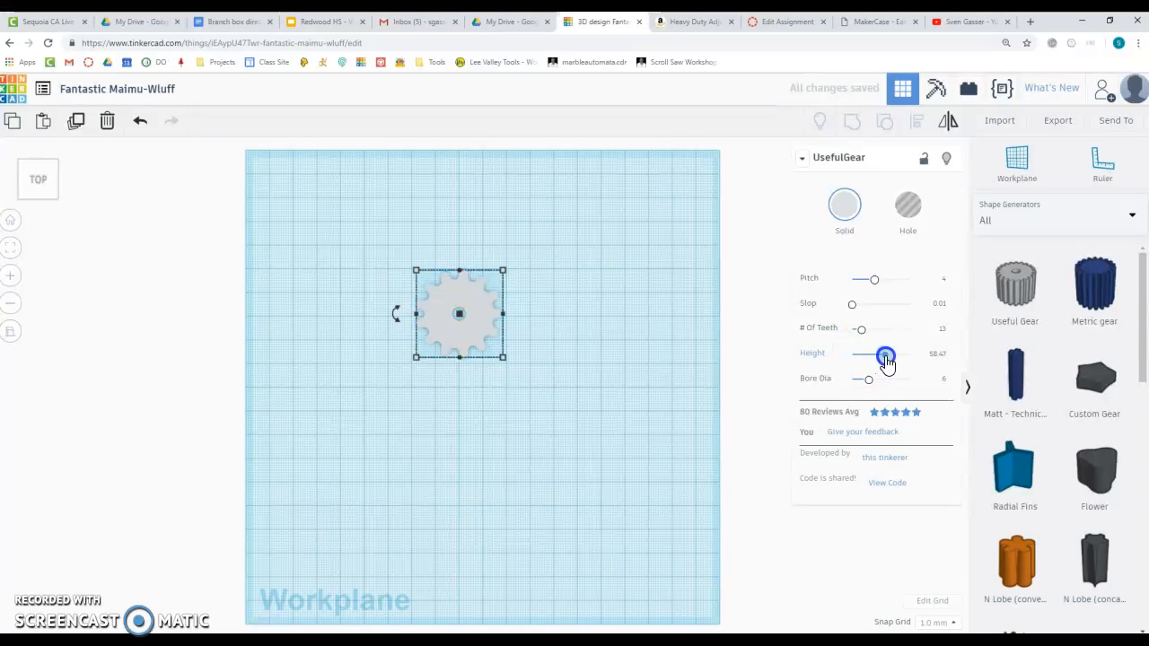
right_click_drag(687, 449, 685, 360)
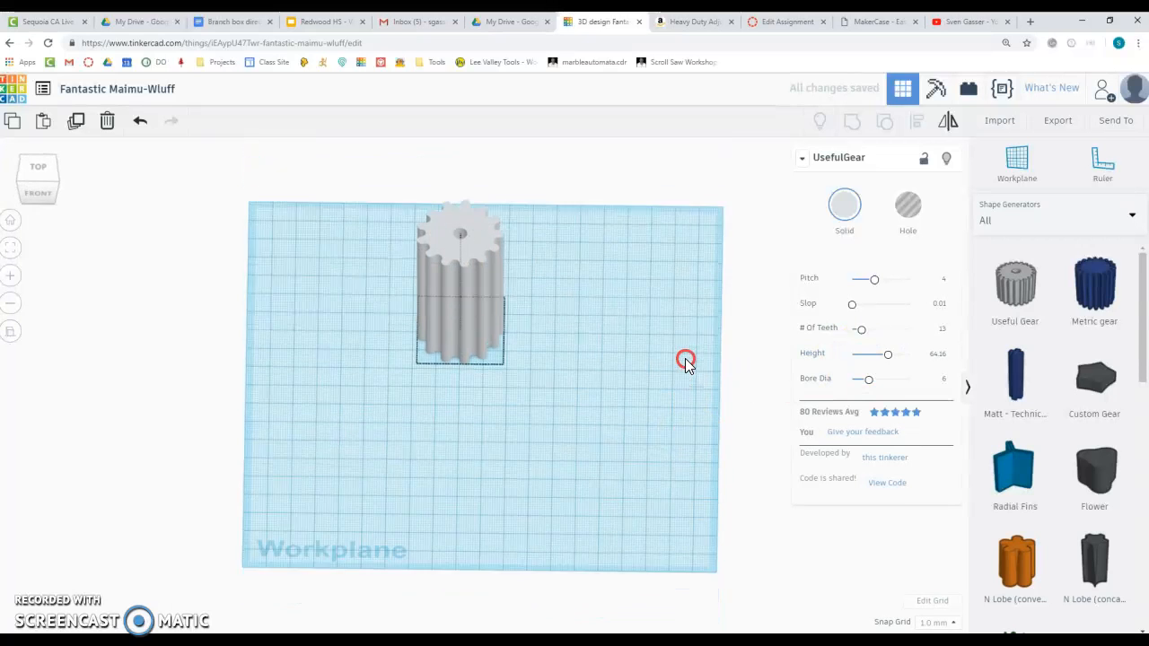
left_click_drag(887, 355, 871, 355)
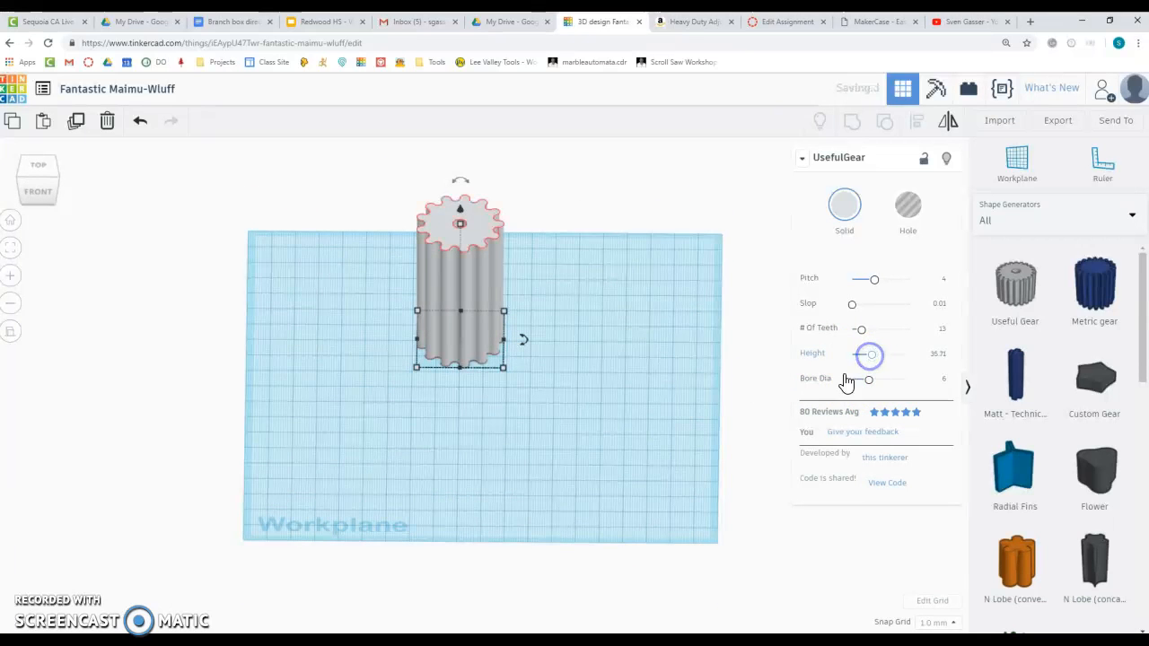
left_click(37, 167)
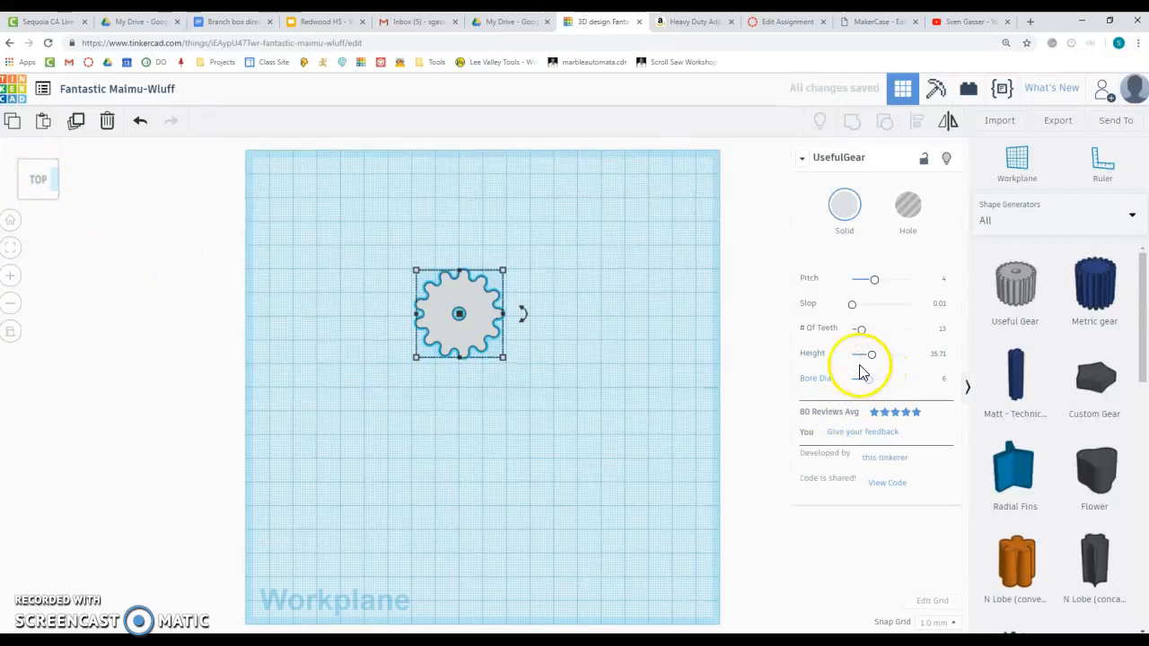
left_click(571, 398)
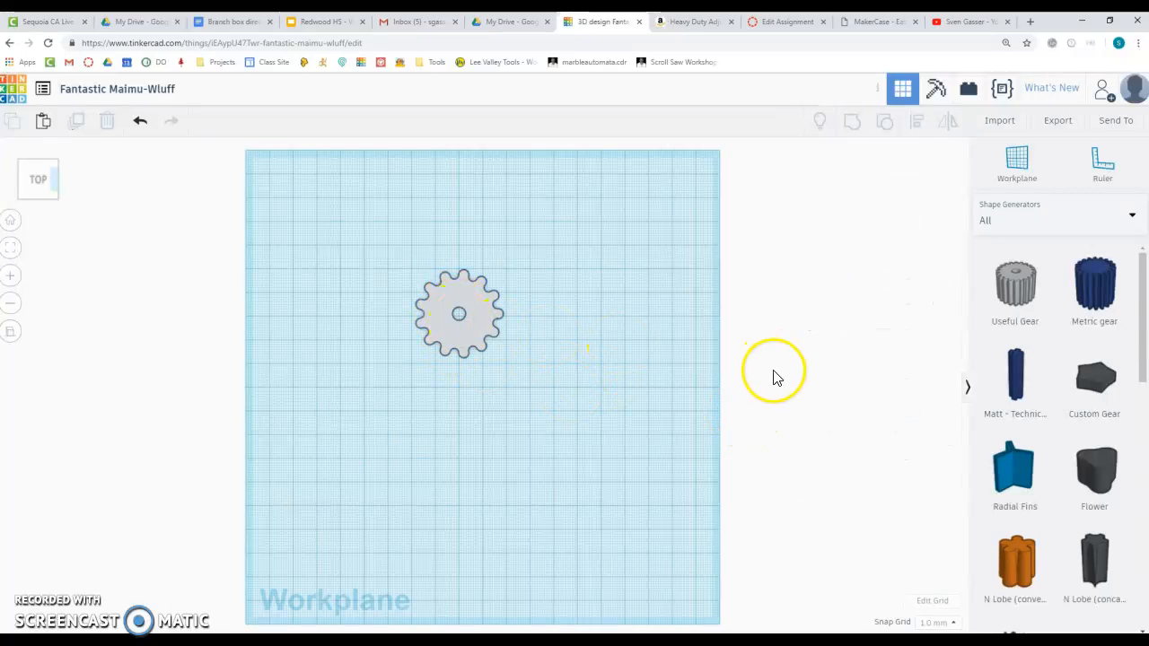
left_click(463, 340)
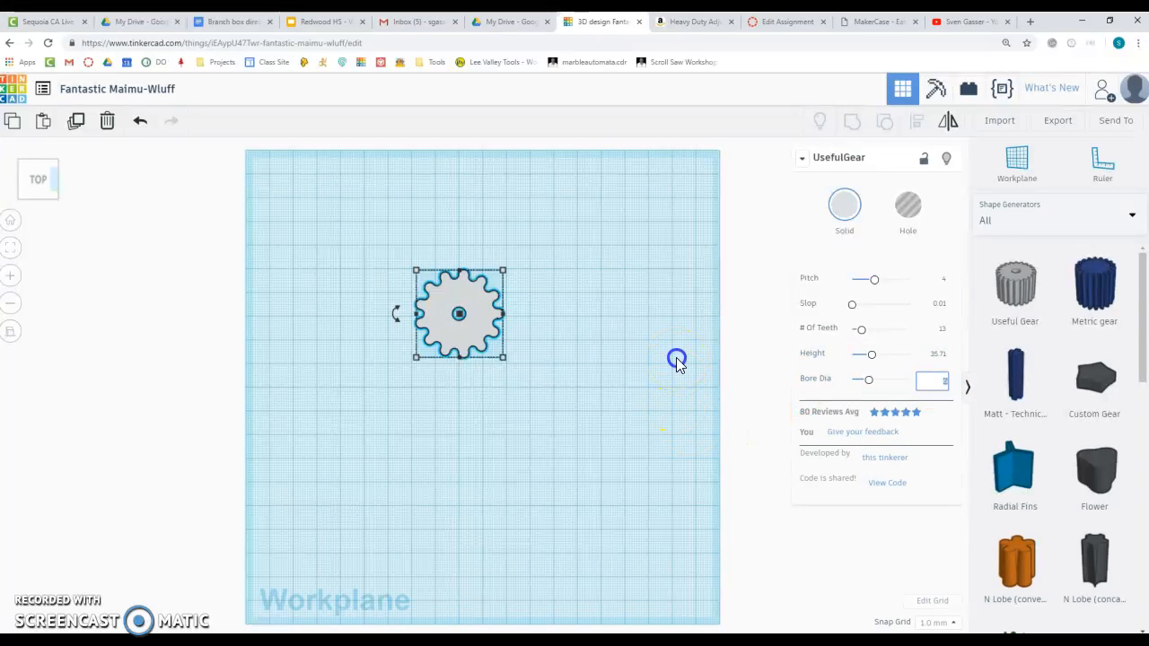
left_click(677, 357)
left_click_drag(1020, 301, 468, 338)
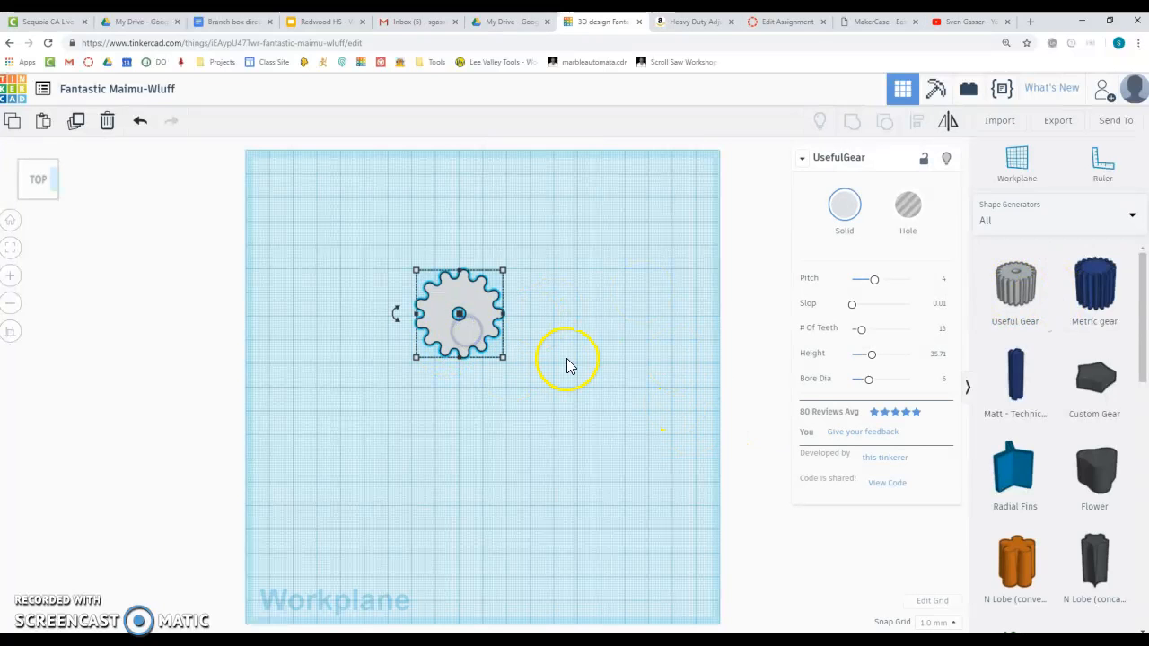
Place a second Useful Gear beside the first and set its pitch to 4 and its number of teeth to 39
left_click_drag(999, 299, 566, 401)
left_click(942, 281)
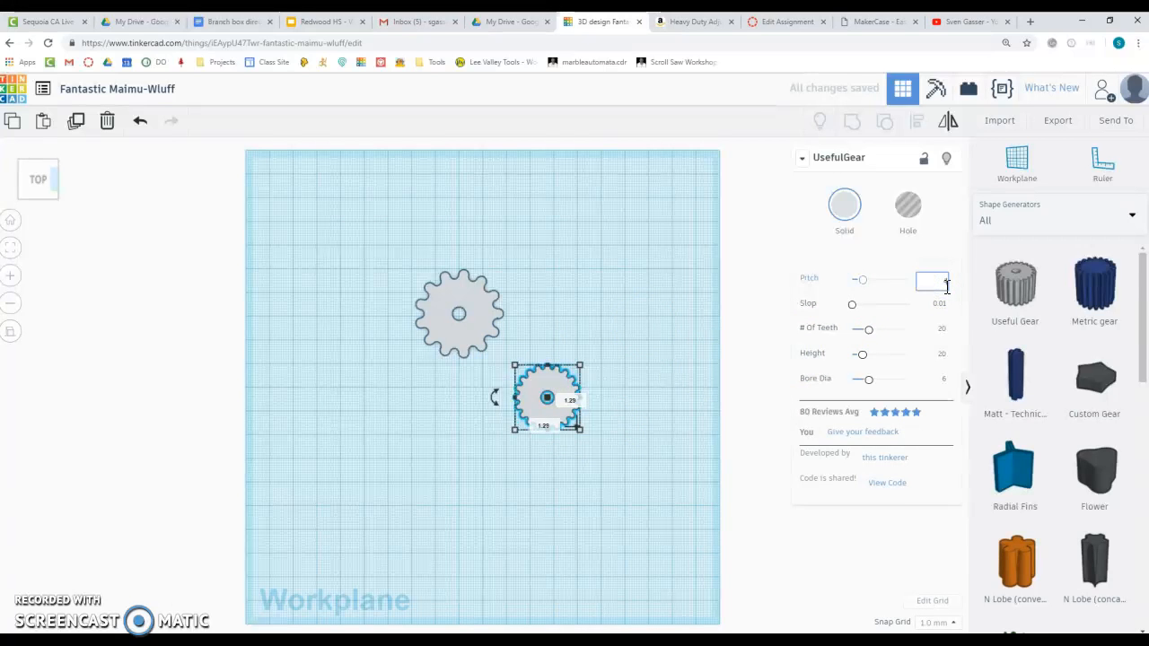
type("4")
left_click(924, 287)
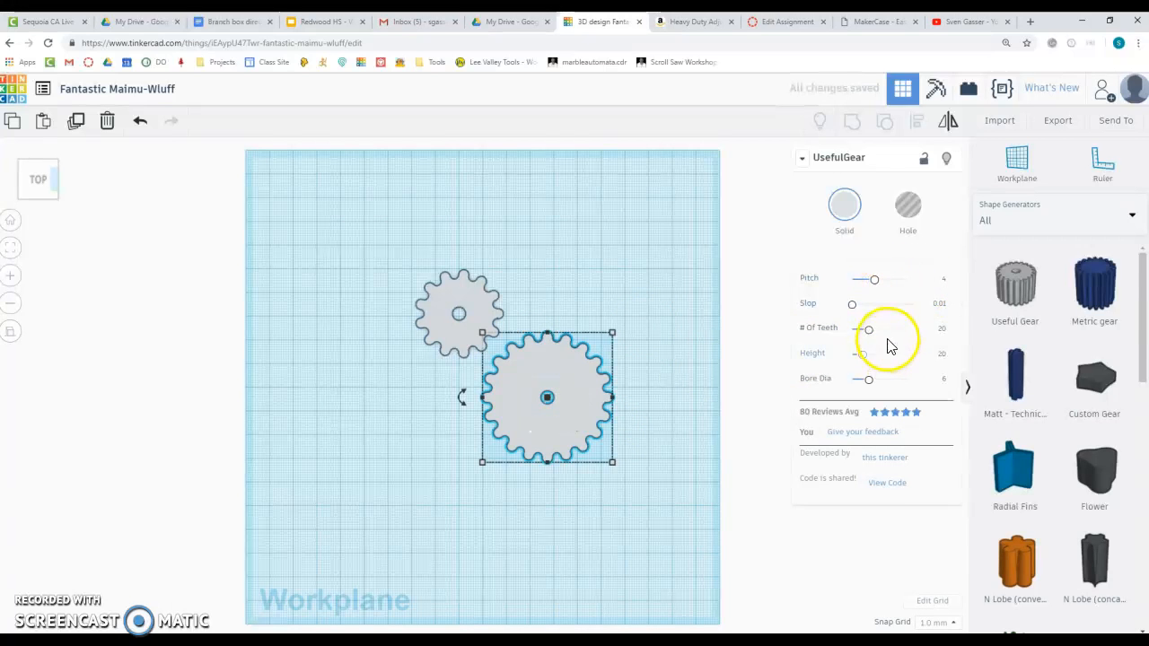
mouse_move(869, 330)
left_mouse_down()
mouse_move(900, 330)
mouse_move(889, 331)
left_mouse_up()
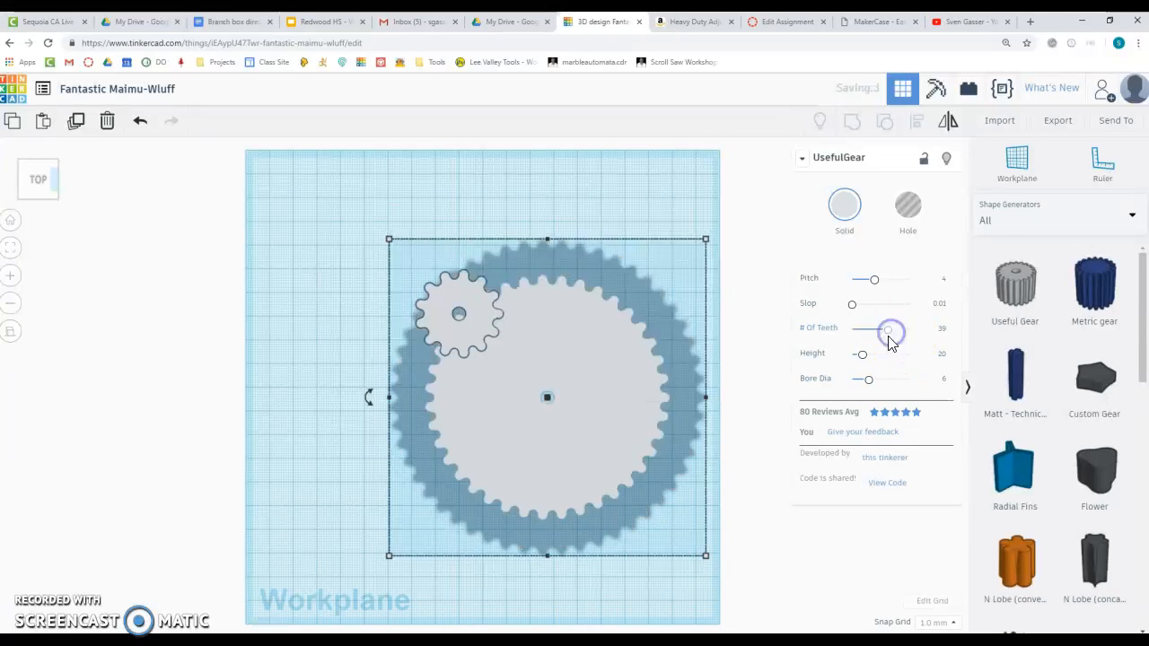
Move the large gear so its teeth mesh with those of the small gear
left_click_drag(618, 449, 654, 464)
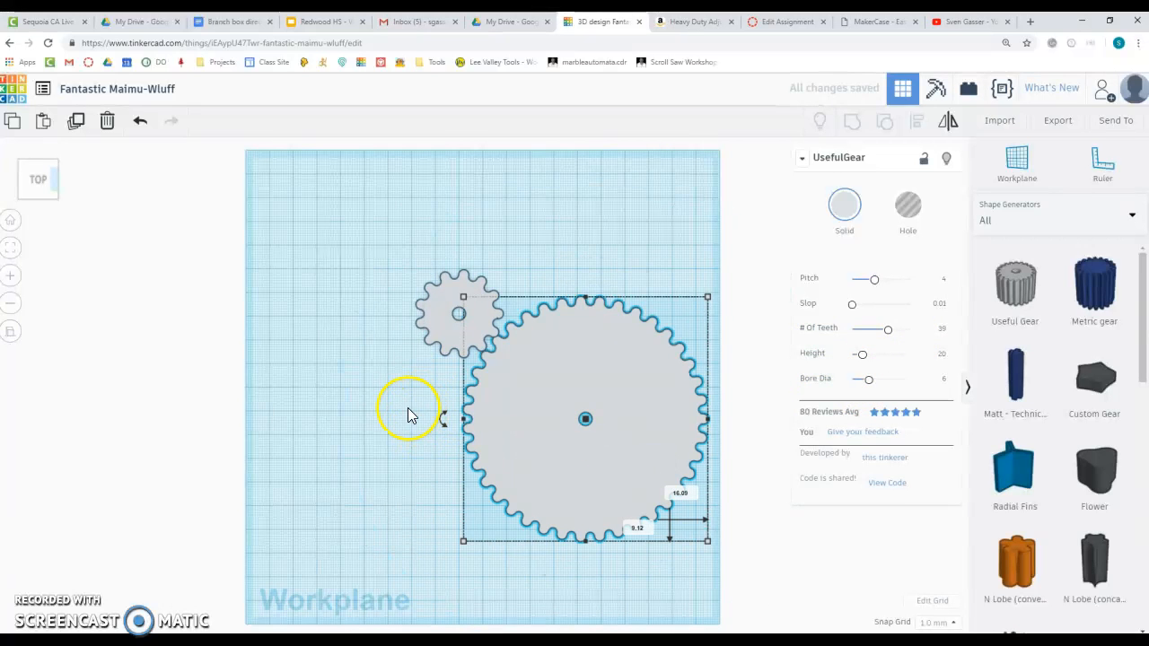
left_click(362, 389)
left_click_drag(569, 368, 581, 357)
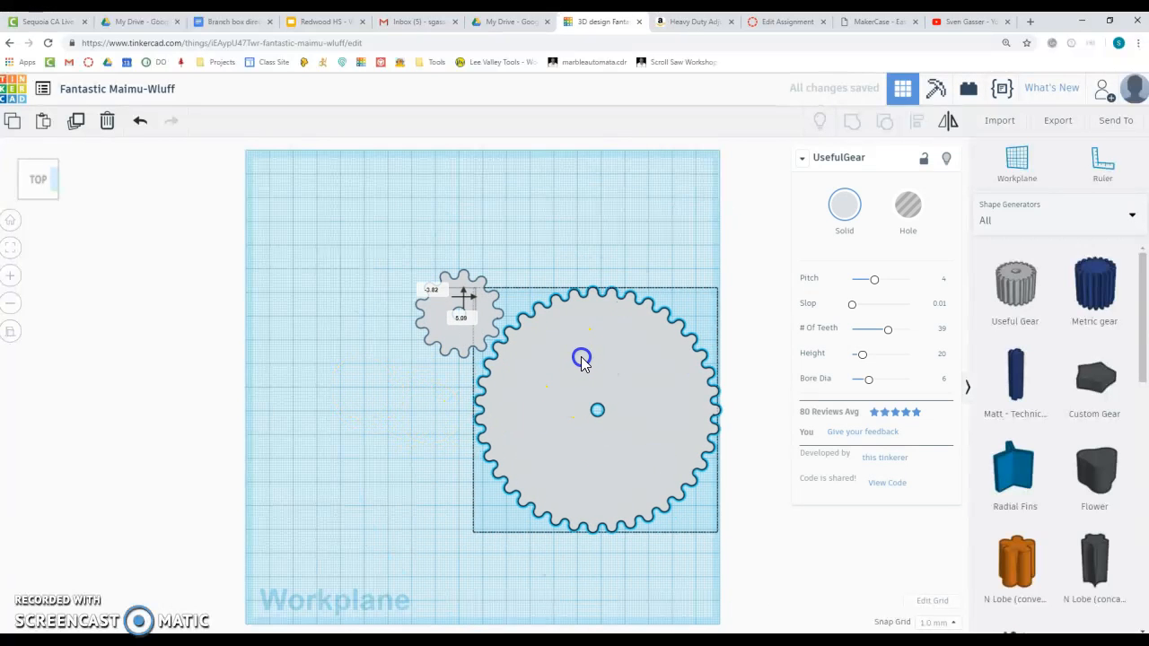
left_click(439, 412)
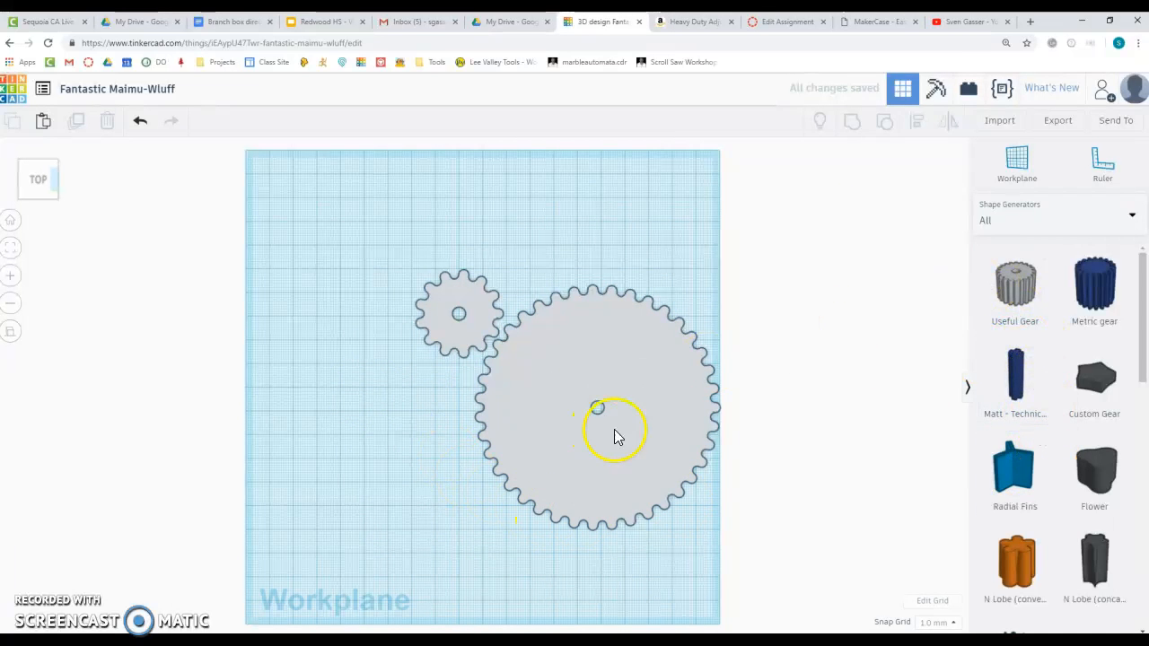
Add a Text shape from Basic Shapes and move it onto the upper part of the large gear
left_click(1026, 220)
left_click(1021, 268)
left_click(1101, 478)
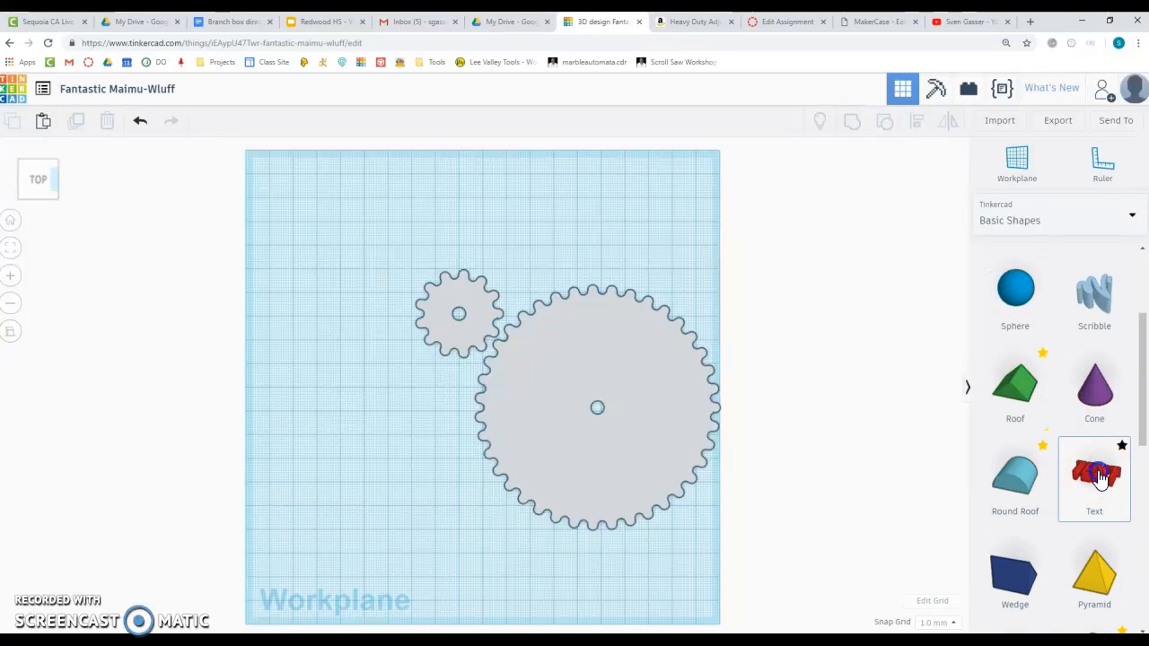
left_click(611, 239)
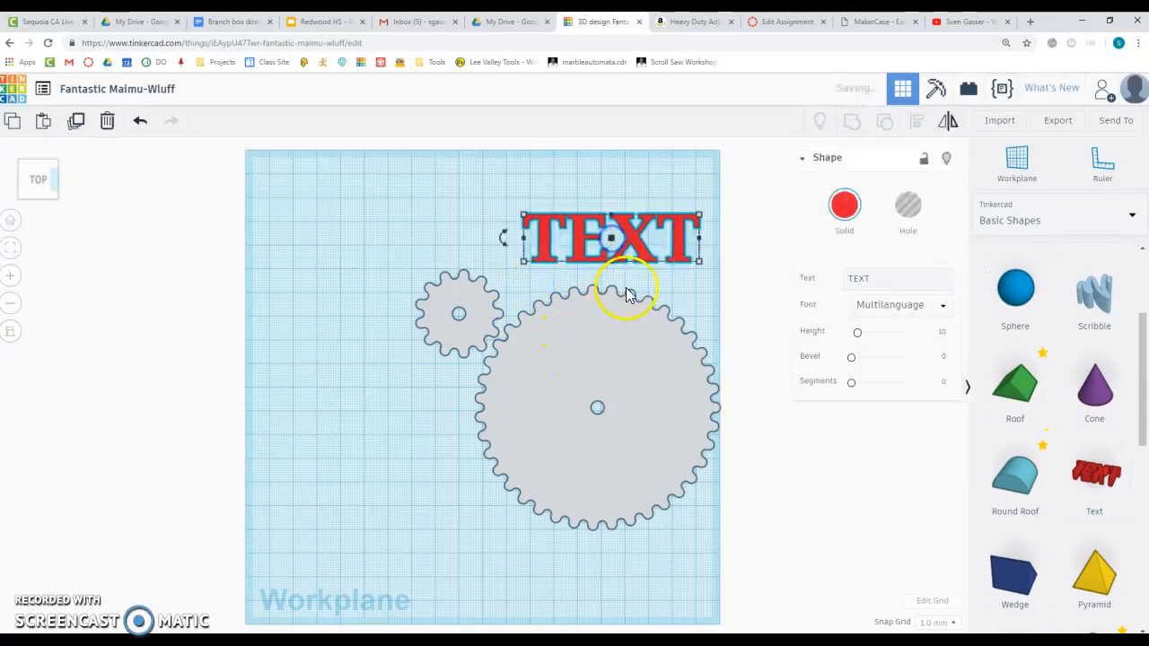
right_click_drag(616, 248, 628, 276)
left_click_drag(631, 266, 613, 375)
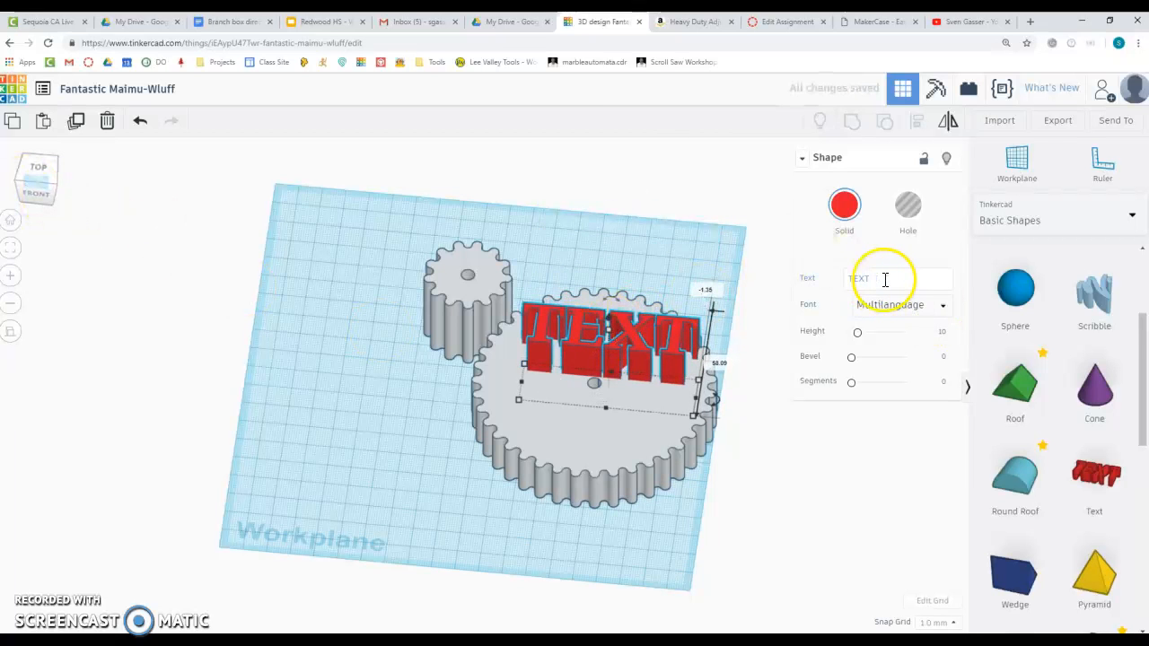
Change the wording of the text shape on the large gear to 39
left_click(595, 445)
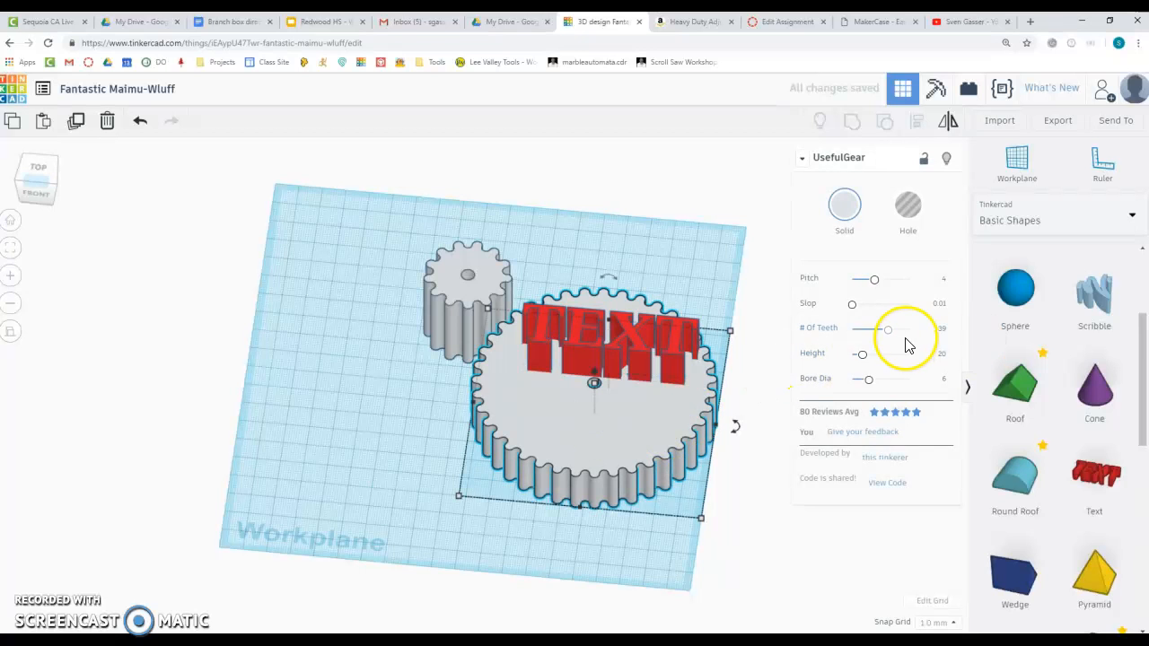
left_click(589, 353)
left_click_drag(879, 280, 678, 281)
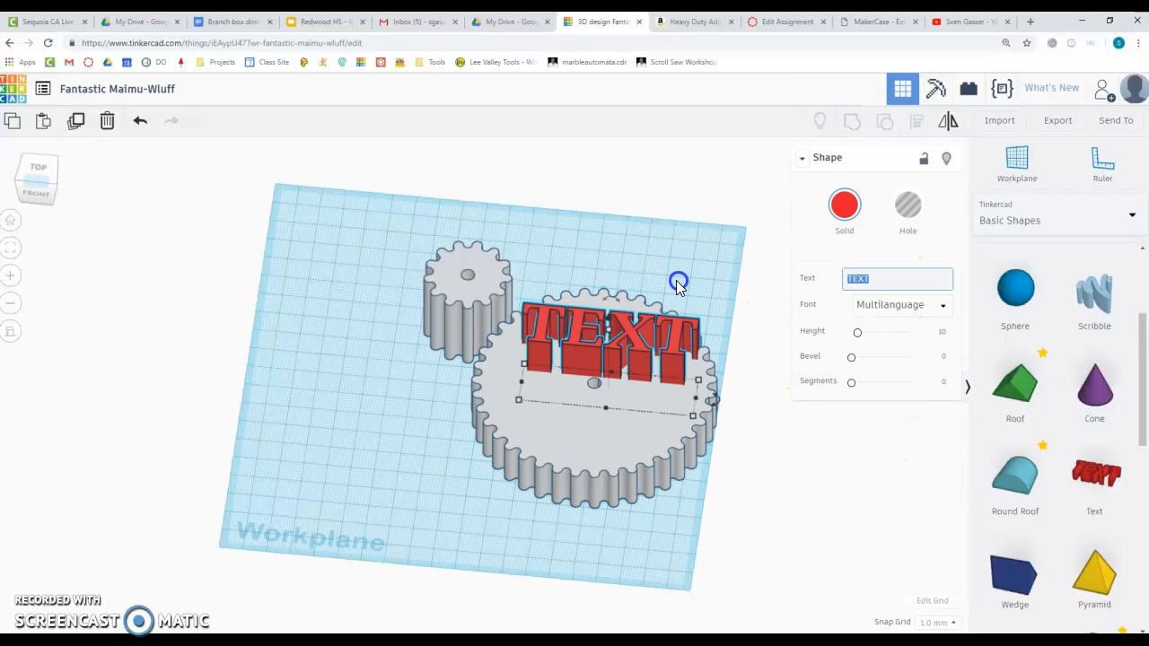
type("39")
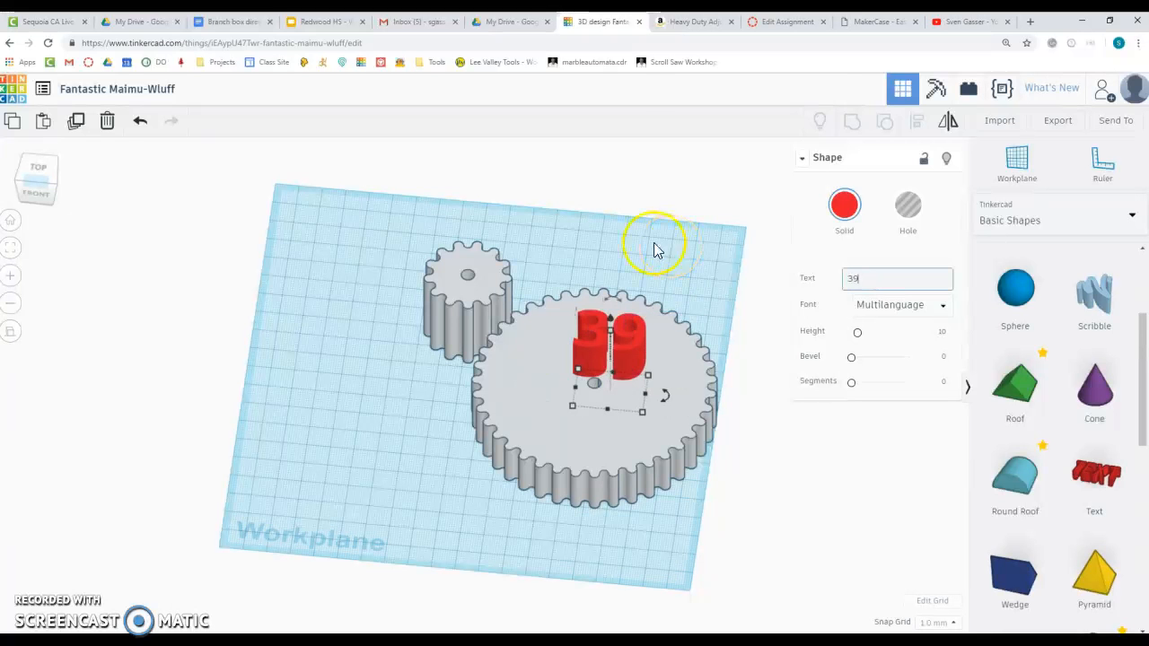
left_click(666, 239)
Return to the top view and move the 39 label just above the large gear's bore
left_click(37, 170)
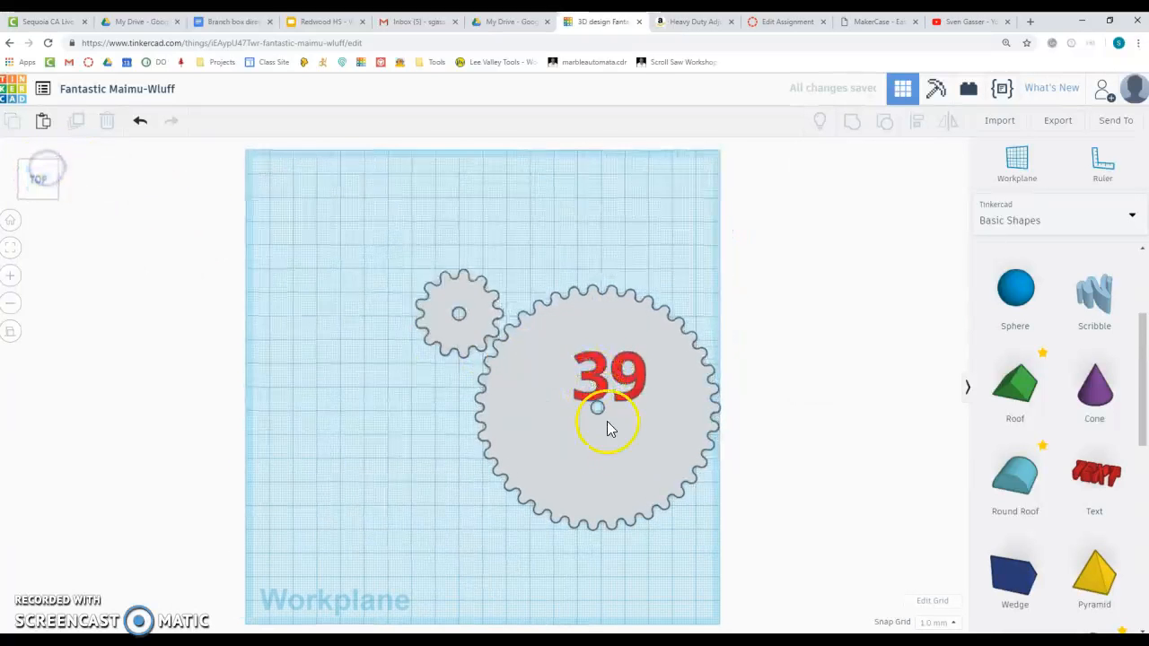
left_click_drag(602, 388, 601, 364)
left_click(542, 219)
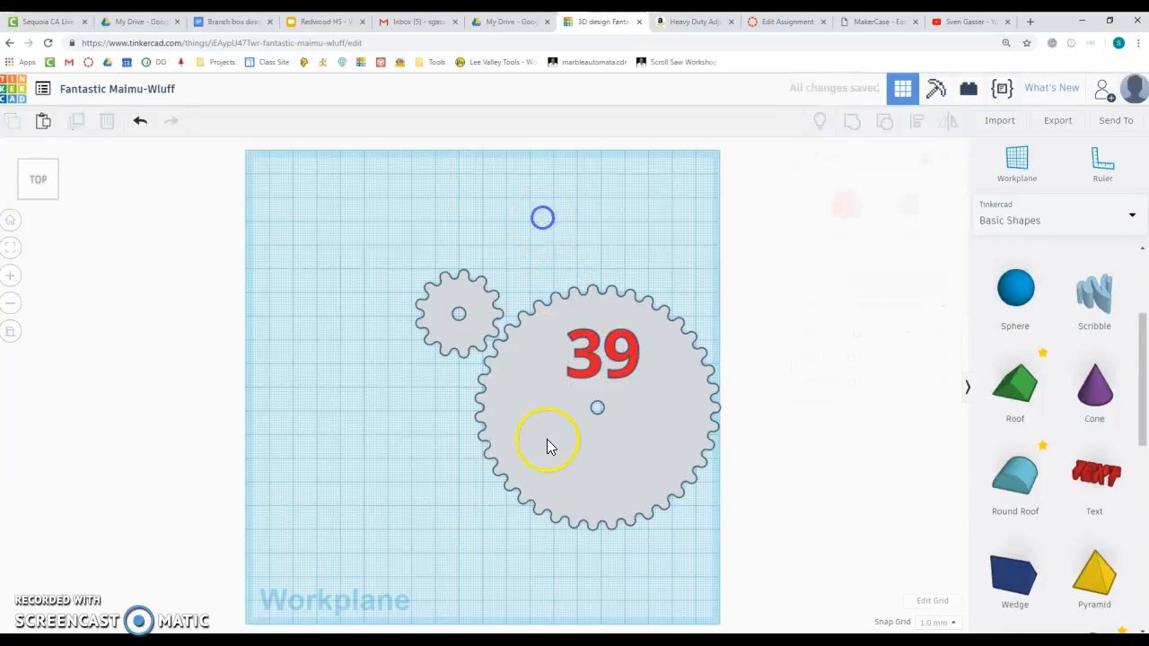
left_click(519, 410)
left_click(438, 303, "shift")
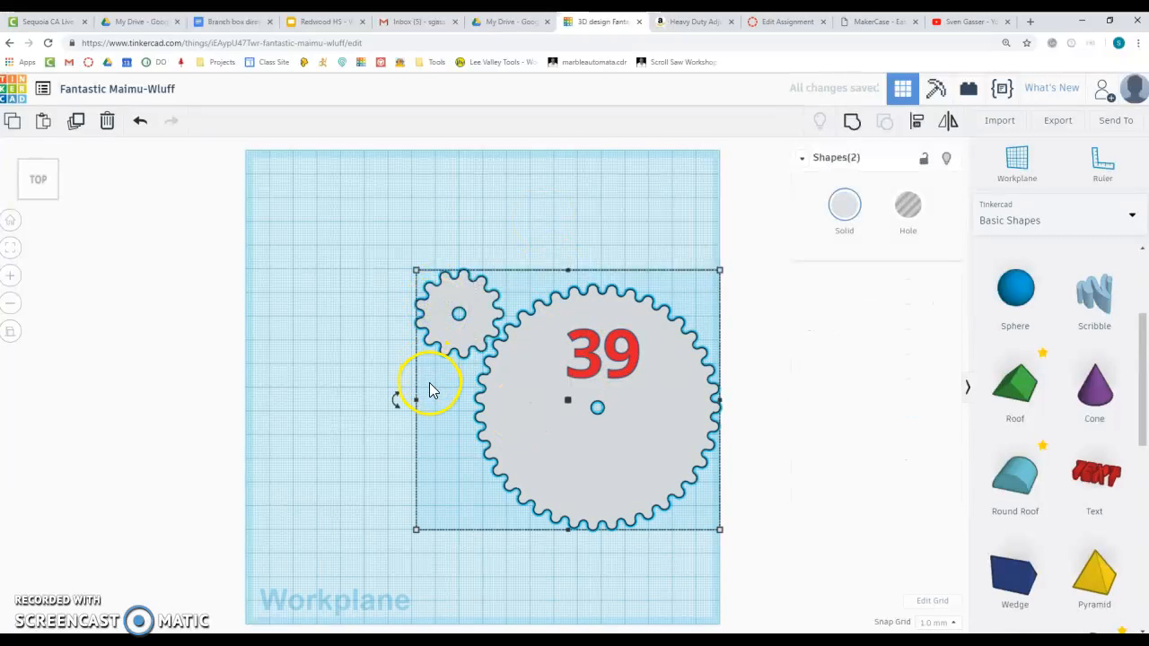
left_click(636, 212)
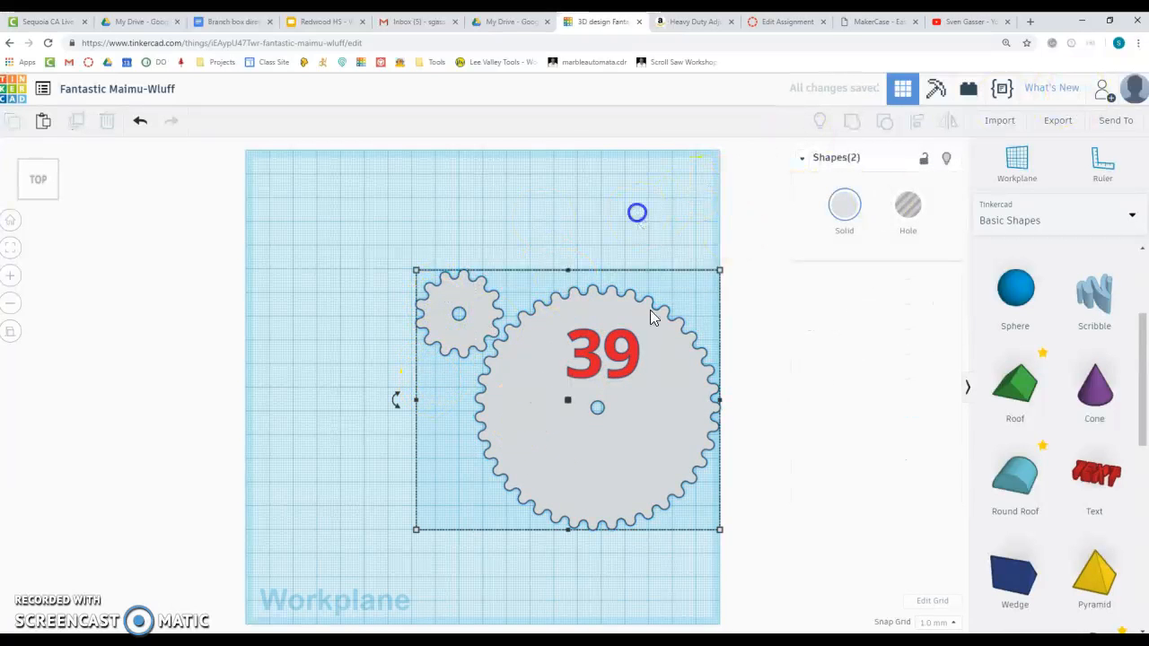
left_click(635, 355)
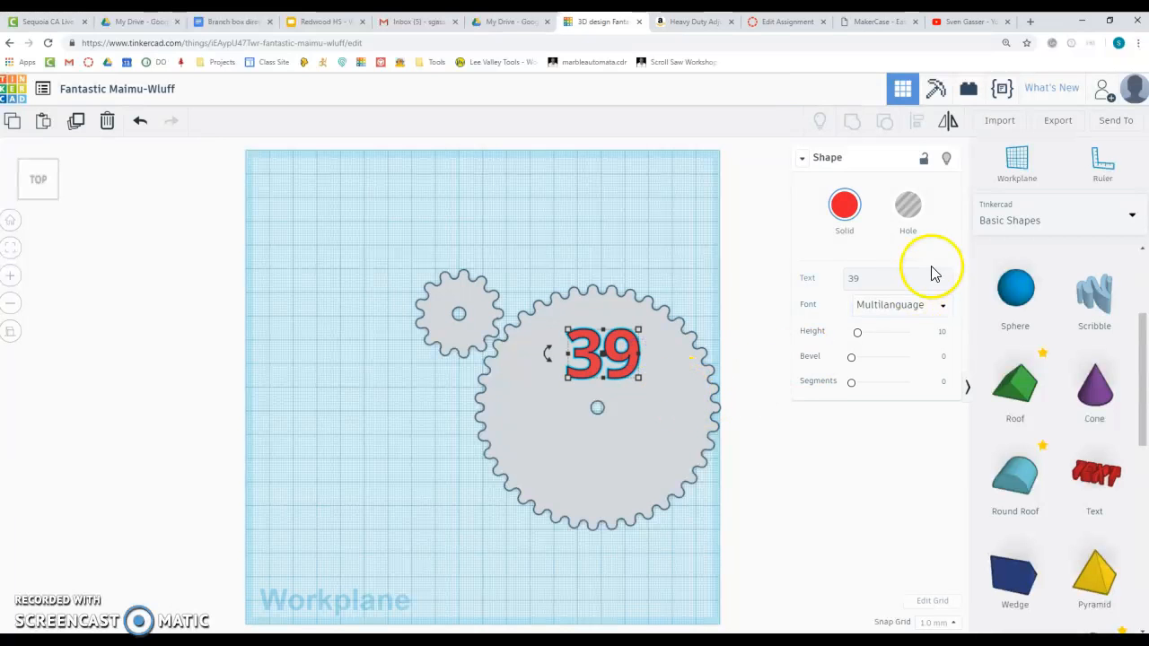
left_click(659, 243)
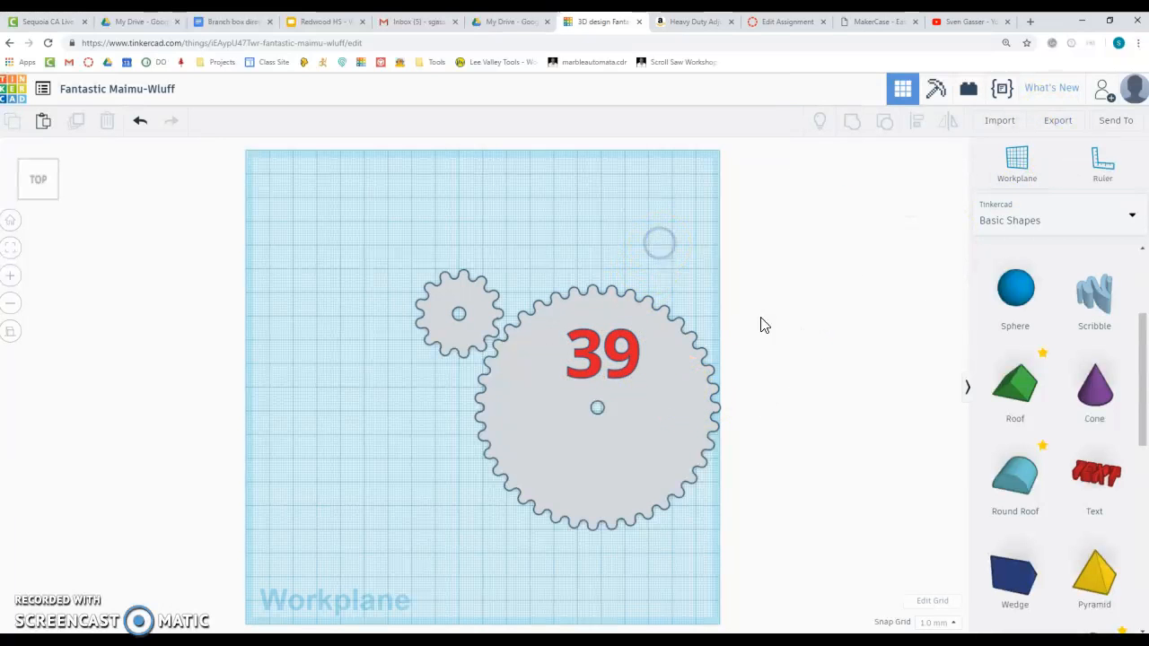